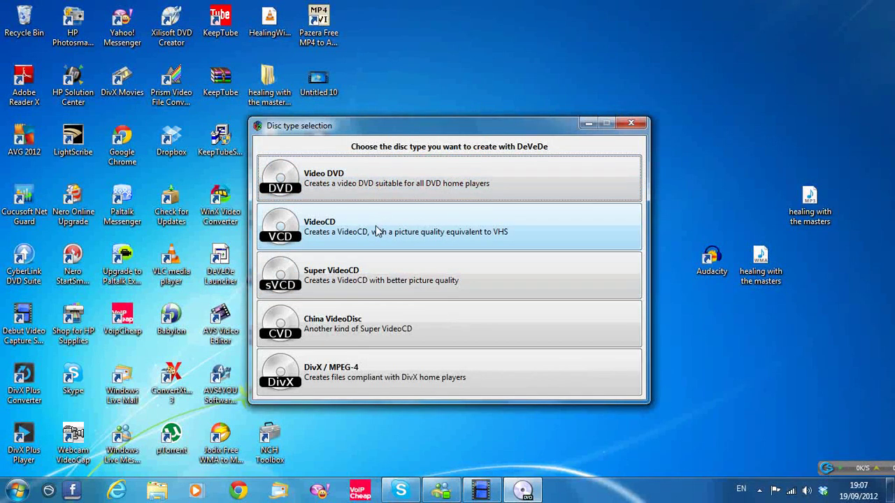
Step: Choose Super VideoCD as the disc type, giving an empty 700 MB CD project
click(380, 280)
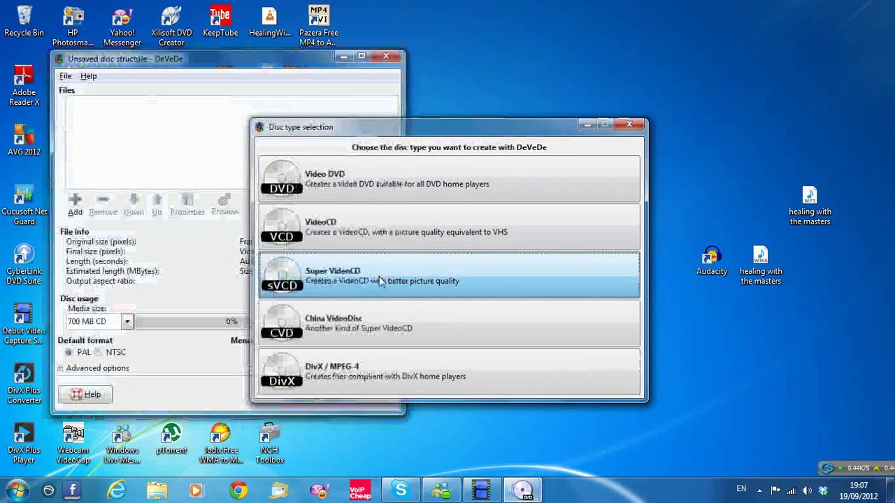
Step: Add 'Intelligent Warrior 2 Superior Technique.avi' from Videos to the disc and review its properties
click(75, 204)
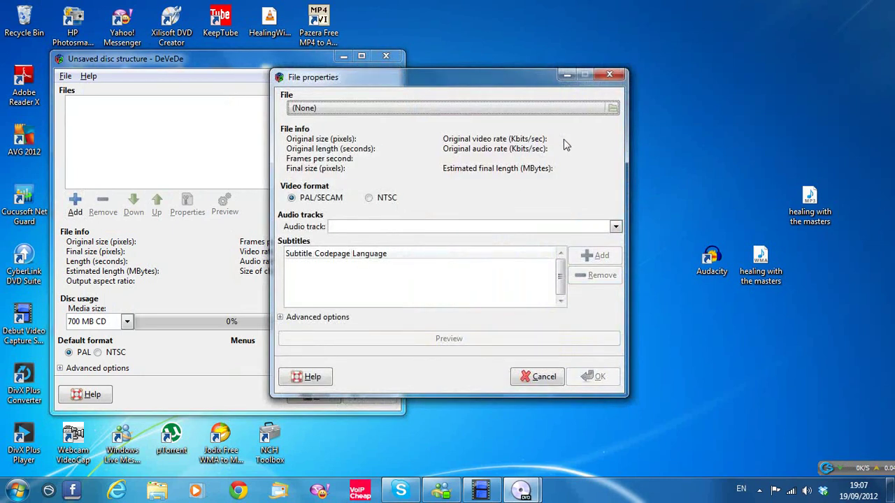
click(613, 110)
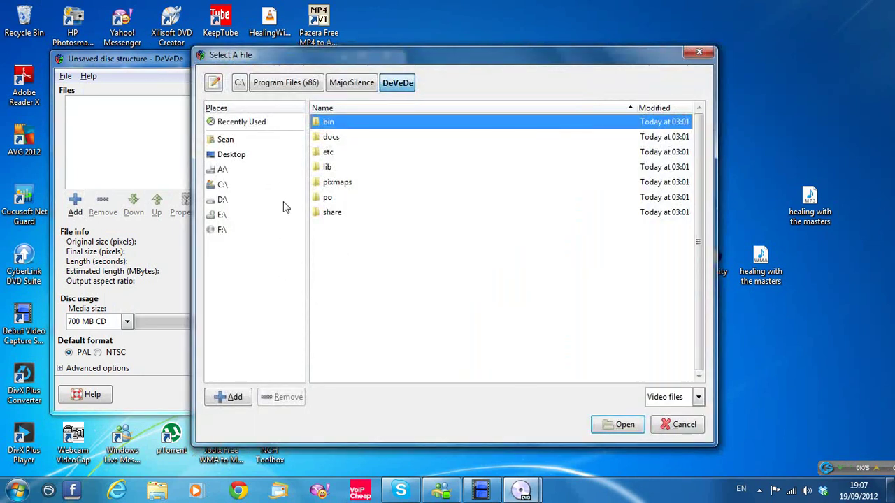
click(224, 139)
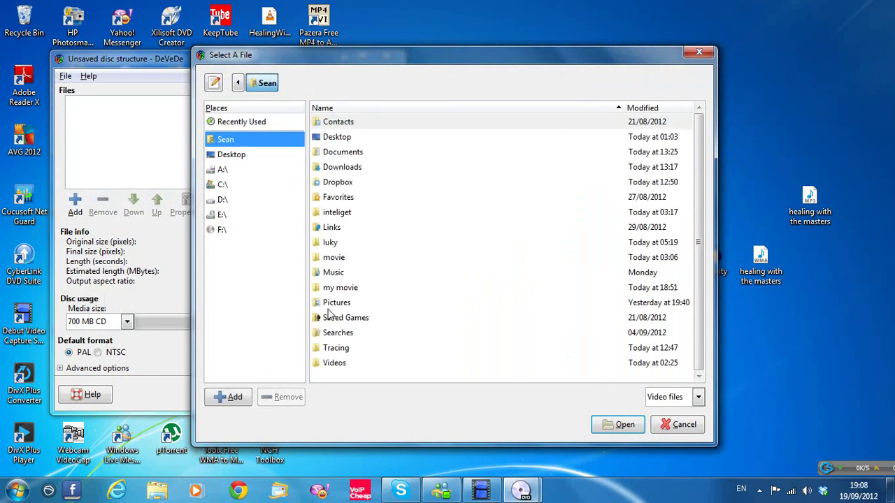
double_click(332, 365)
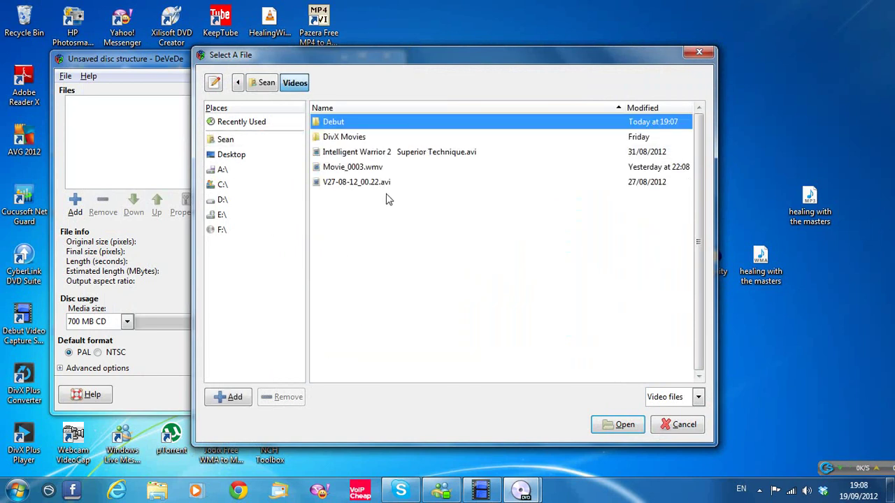
double_click(401, 154)
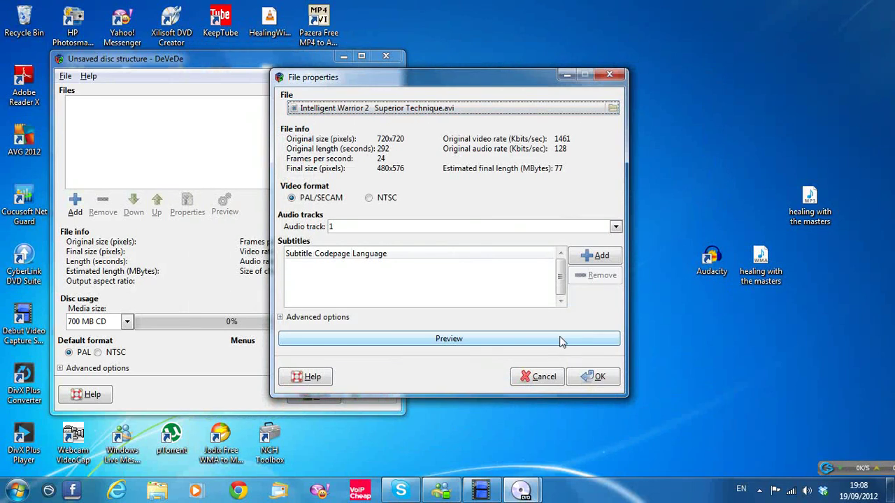
click(593, 377)
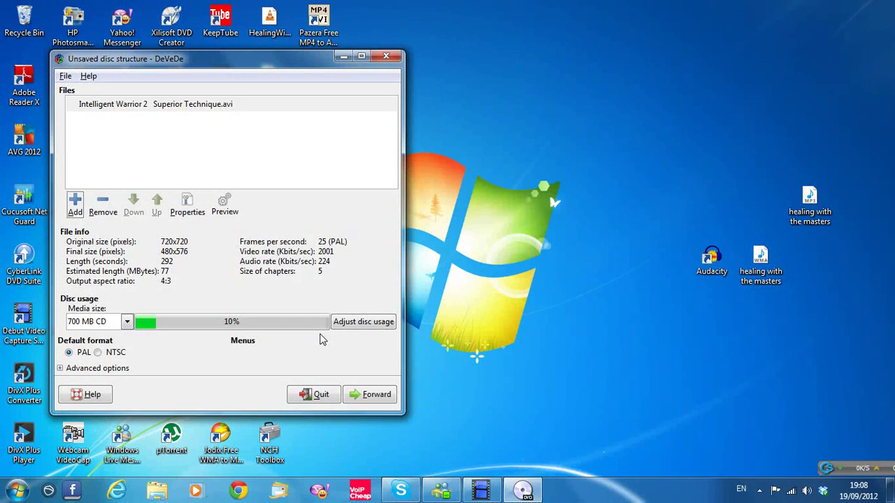
click(182, 213)
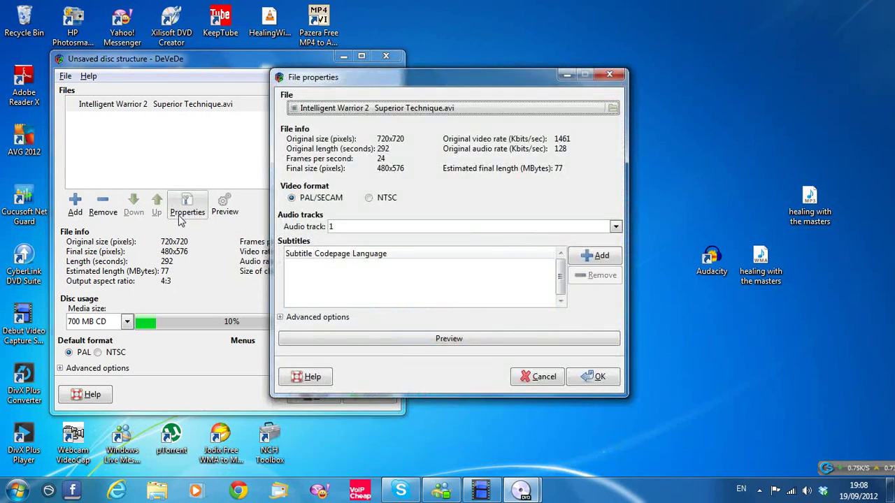
click(609, 74)
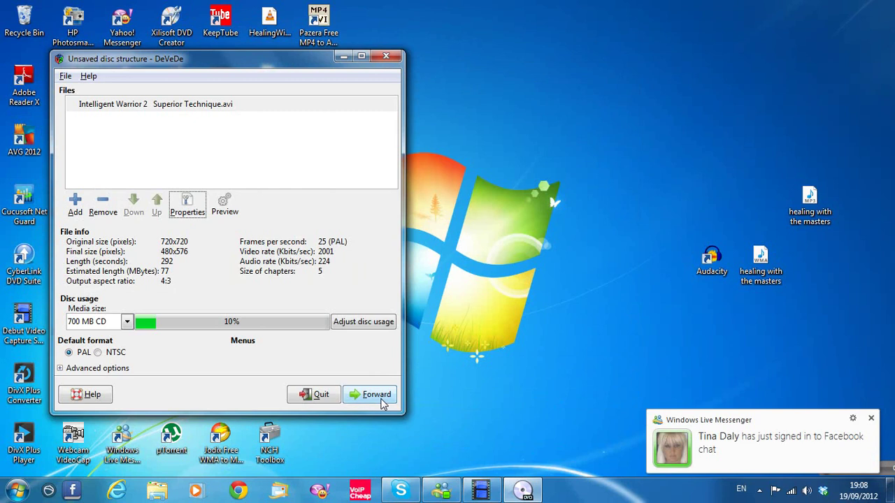
Step: Name the disc image 'bonn' in the home folder and start converting
click(379, 397)
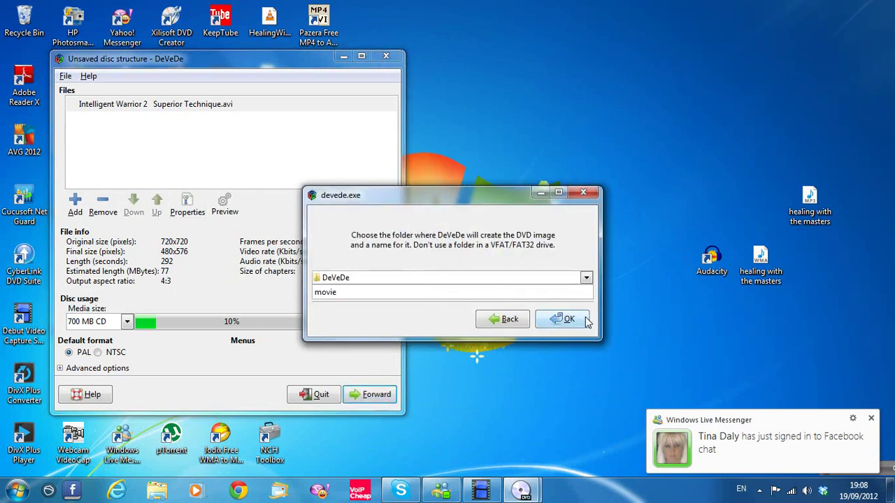
click(586, 278)
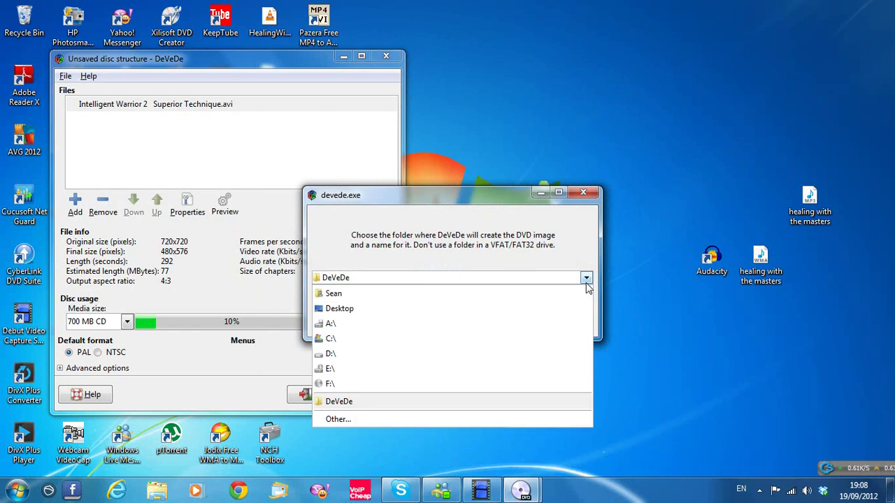
click(340, 295)
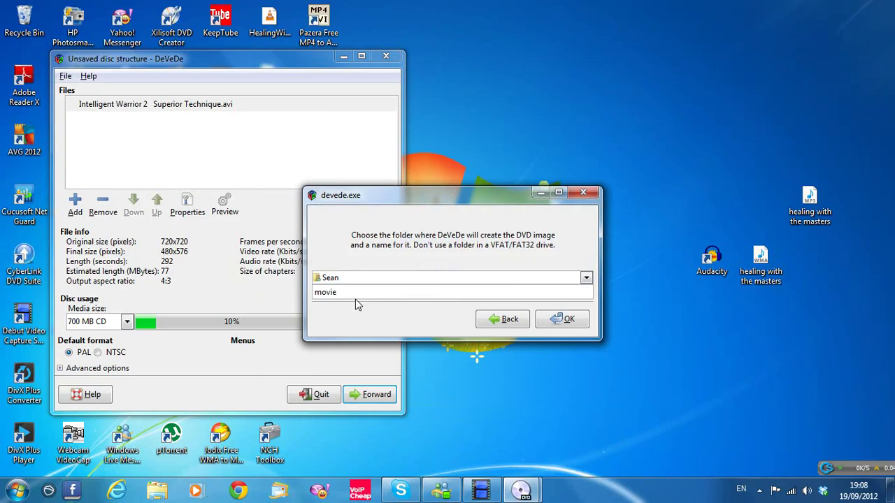
drag(378, 296, 296, 295)
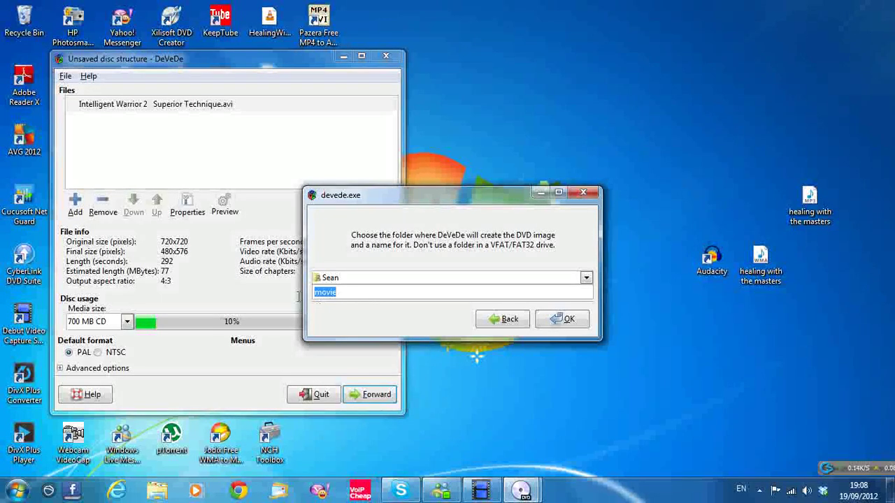
key(BackSpace)
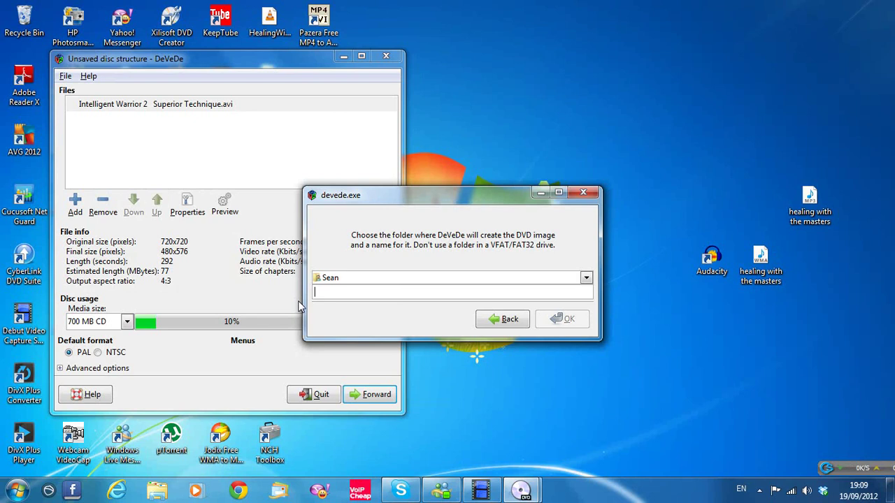
text(bonnell)
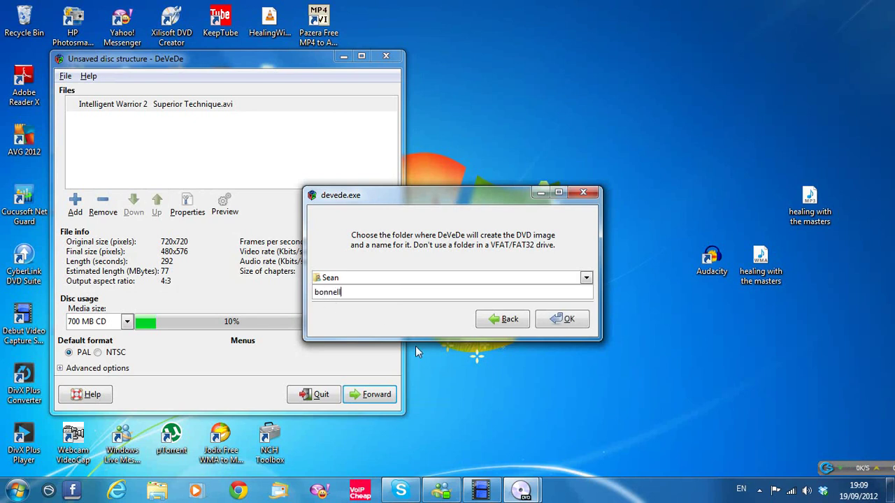
click(567, 319)
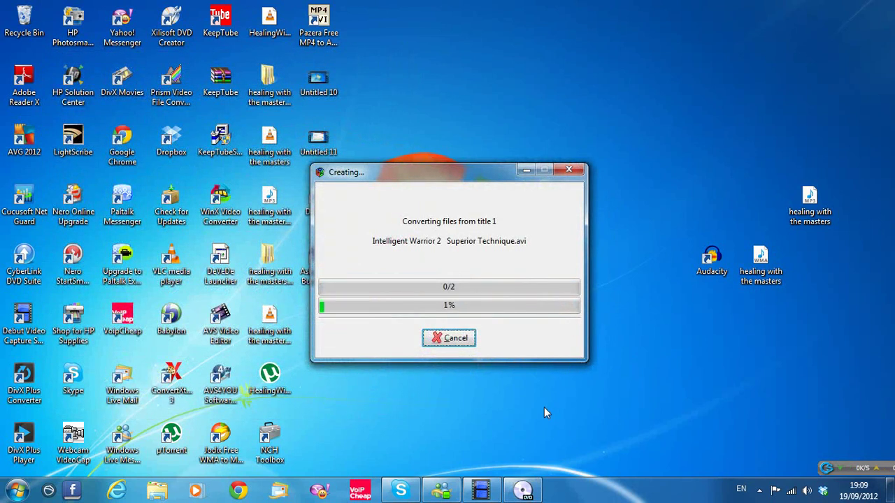
Step: Wait for the conversion to finish, confirm Job done, and exit DeVeDe
click(483, 492)
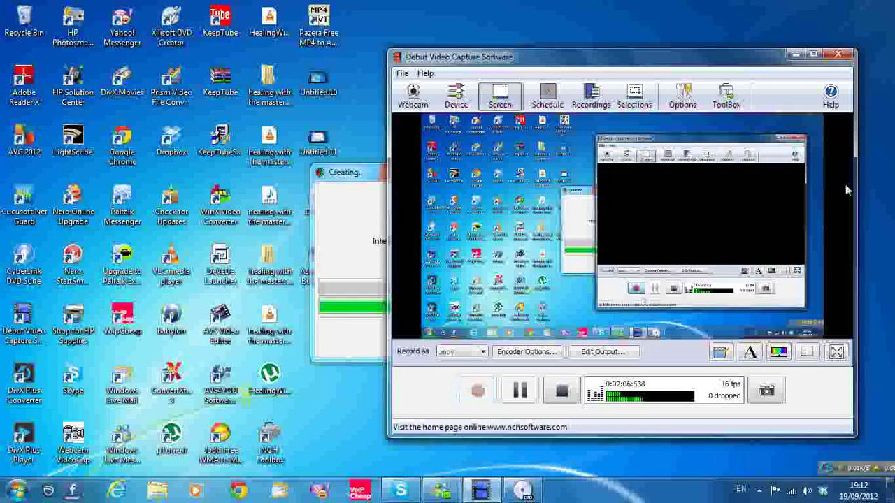
click(795, 54)
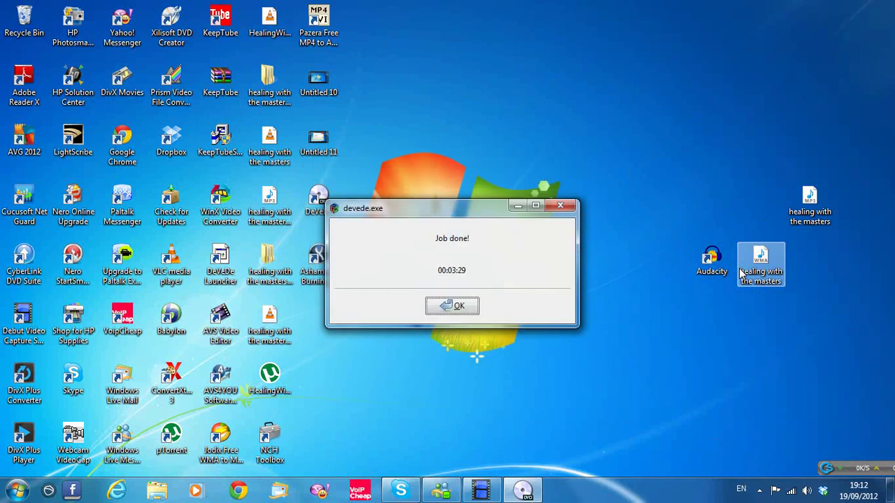
click(462, 308)
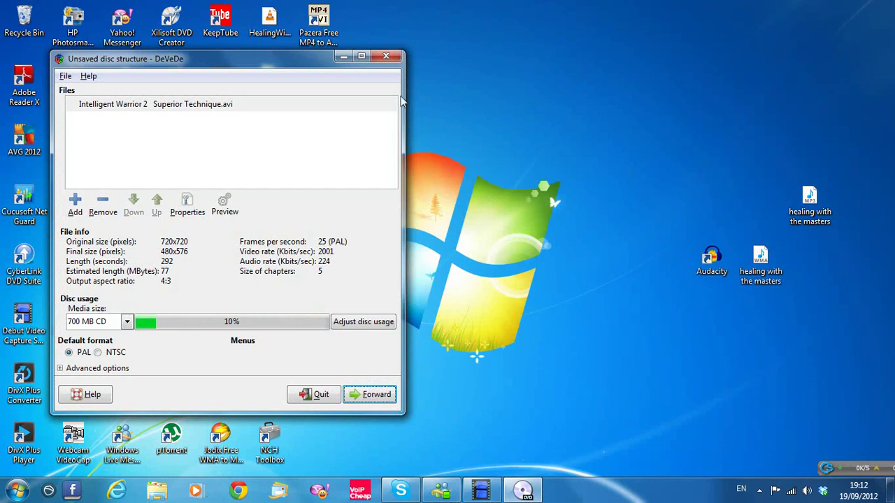
click(386, 56)
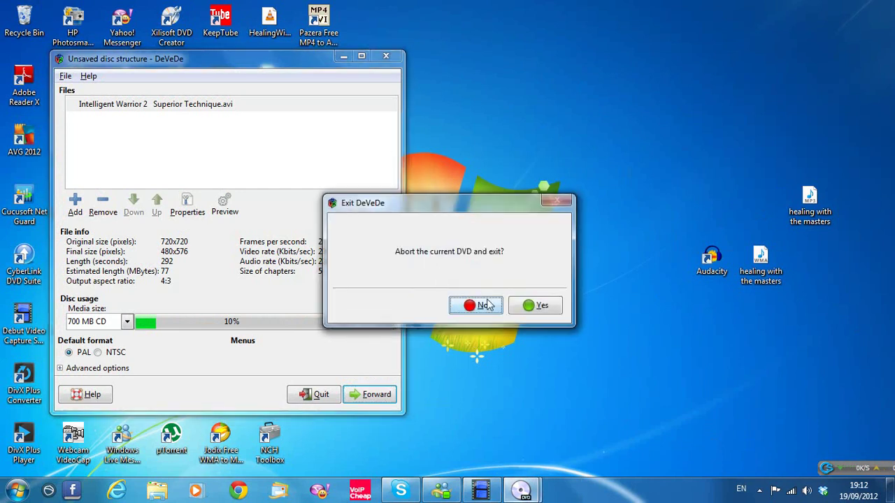
click(534, 302)
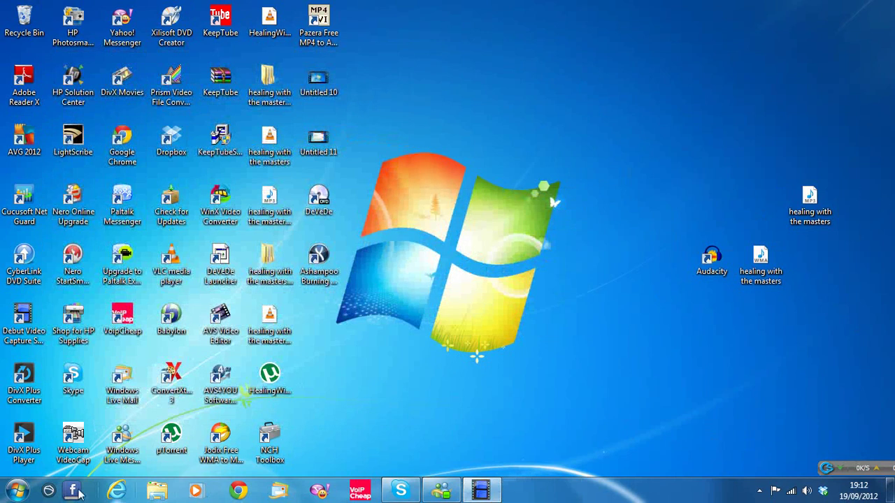
click(17, 491)
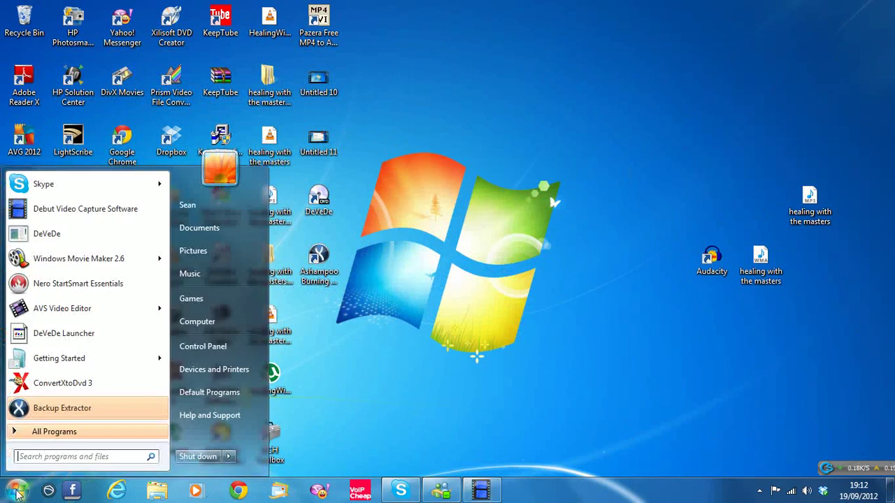
click(220, 209)
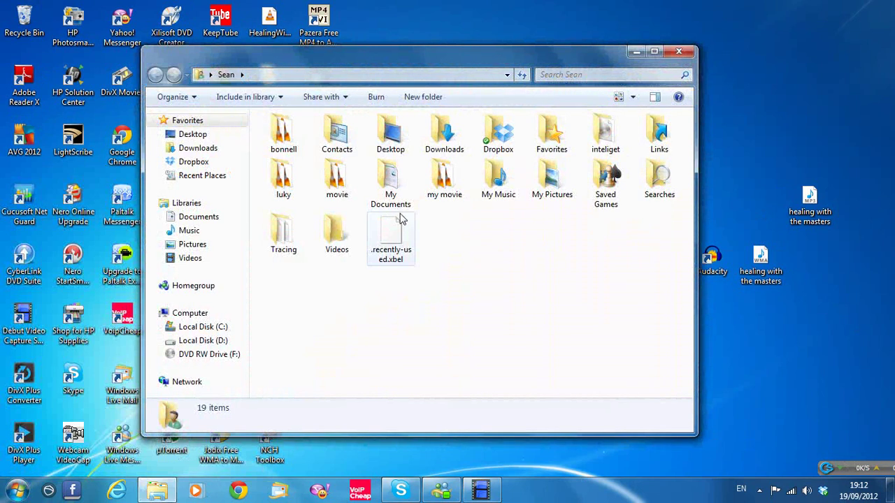
click(288, 140)
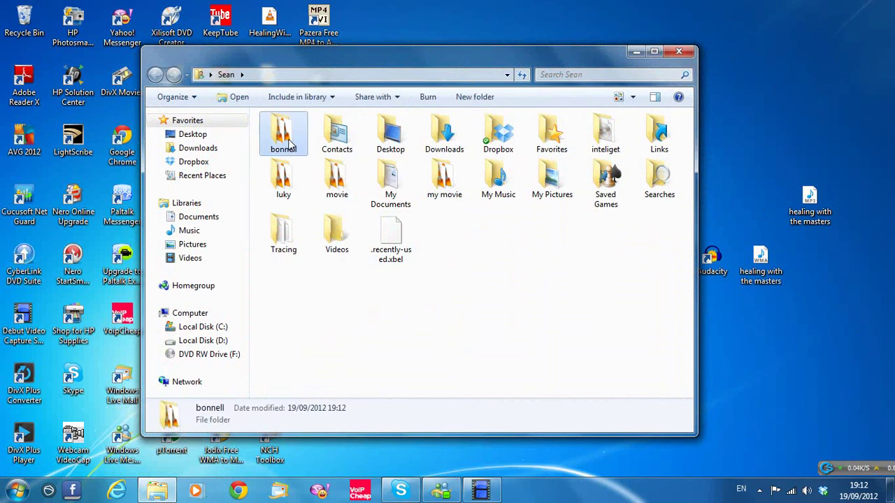
double_click(289, 140)
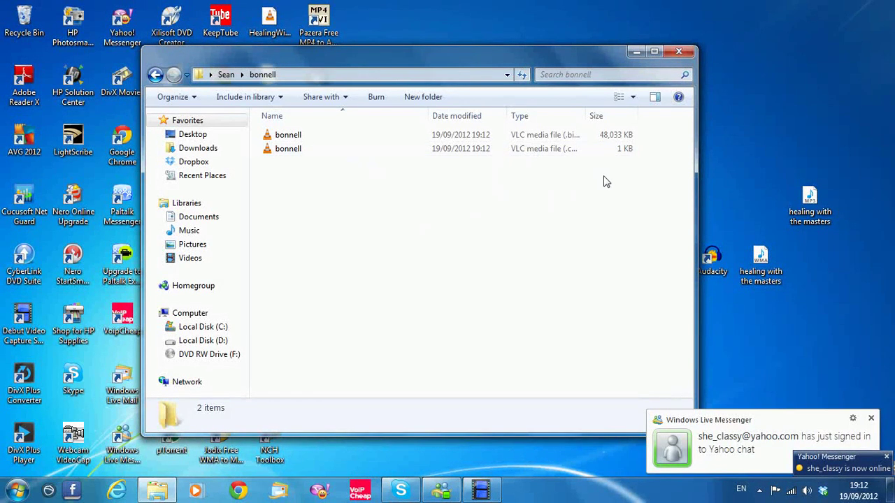
click(636, 52)
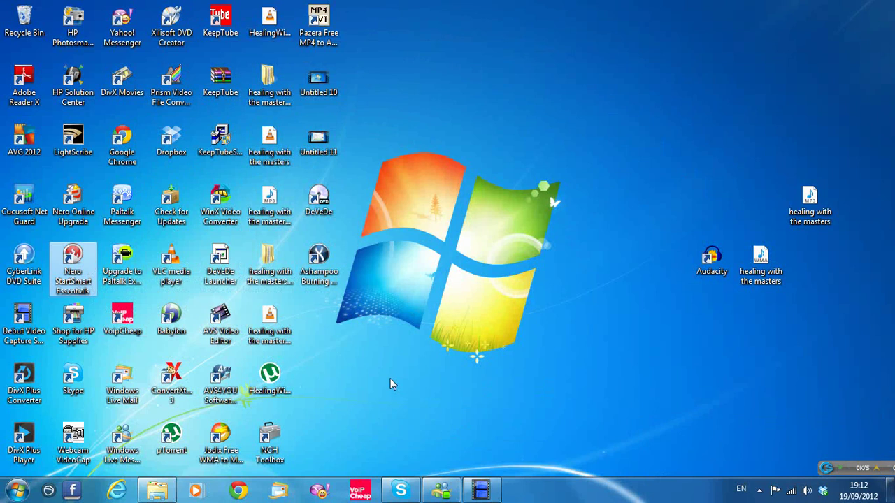
Step: Launch Nero StartSmart Essentials and bring up its Backup tasks with Burn Image to Disc
double_click(82, 259)
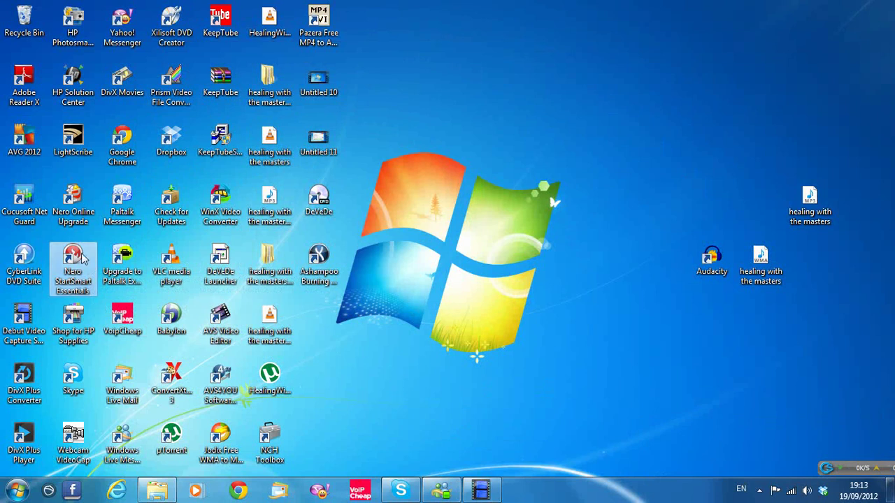
click(410, 369)
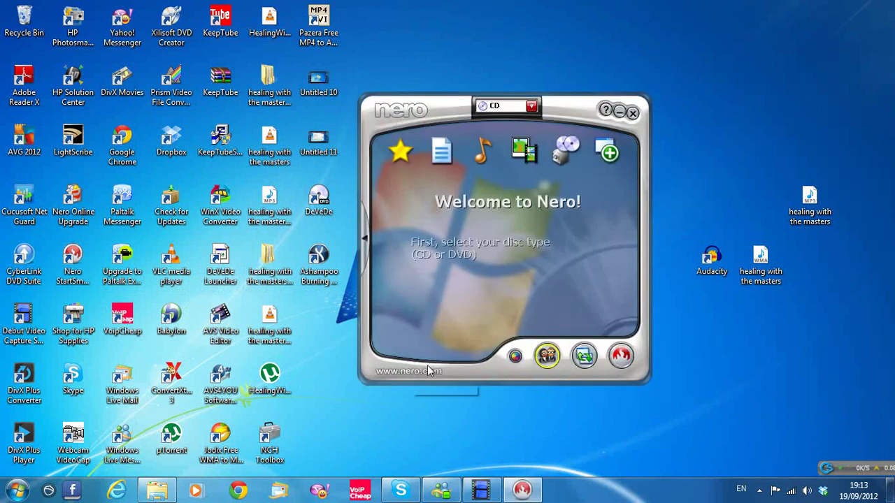
click(397, 166)
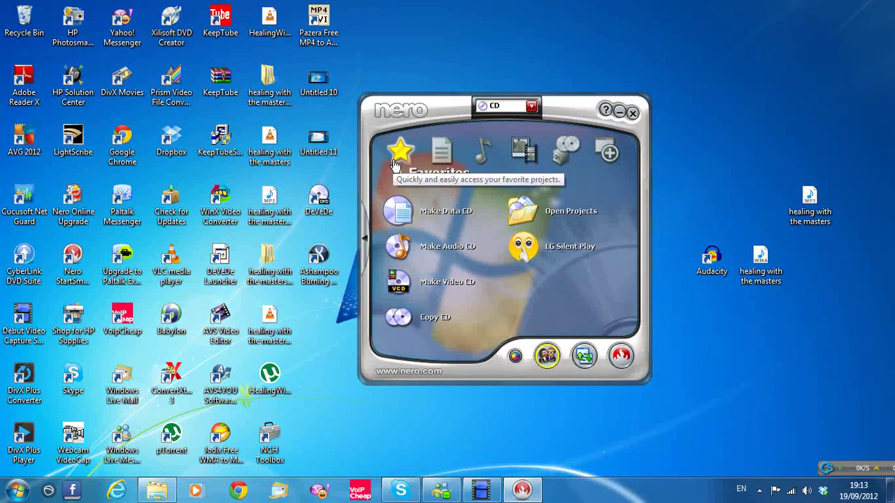
mouse_move(486, 153)
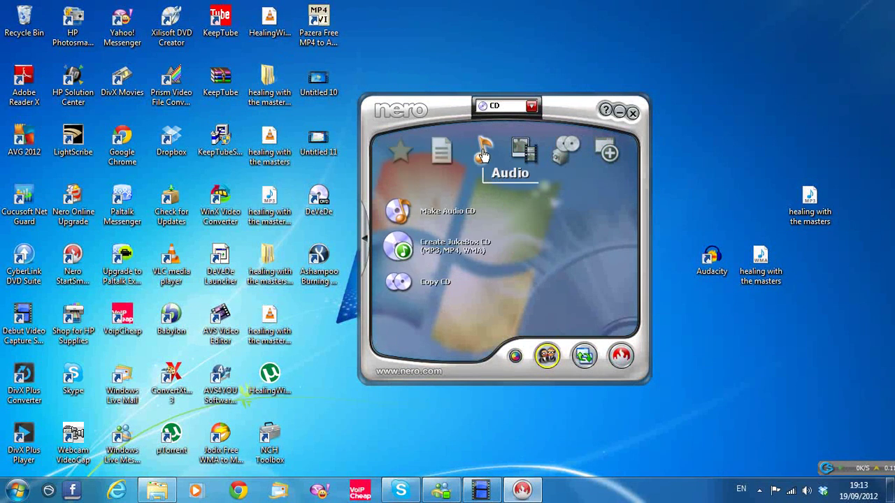
mouse_move(521, 154)
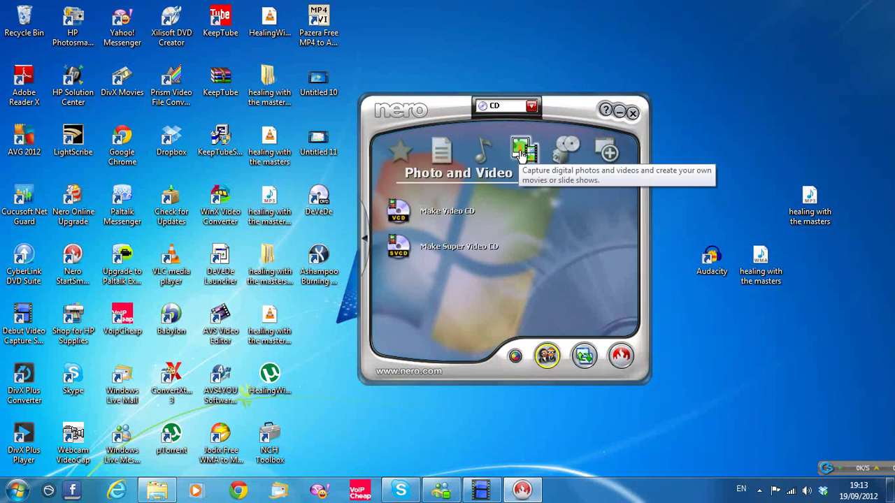
mouse_move(560, 158)
mouse_move(593, 158)
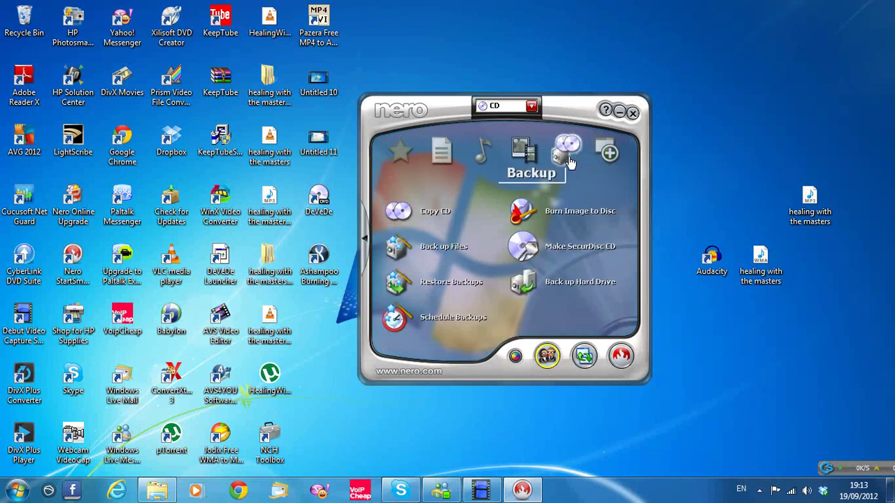
Step: Load the luky.cue disc image into Nero Express for burning to CD
click(566, 223)
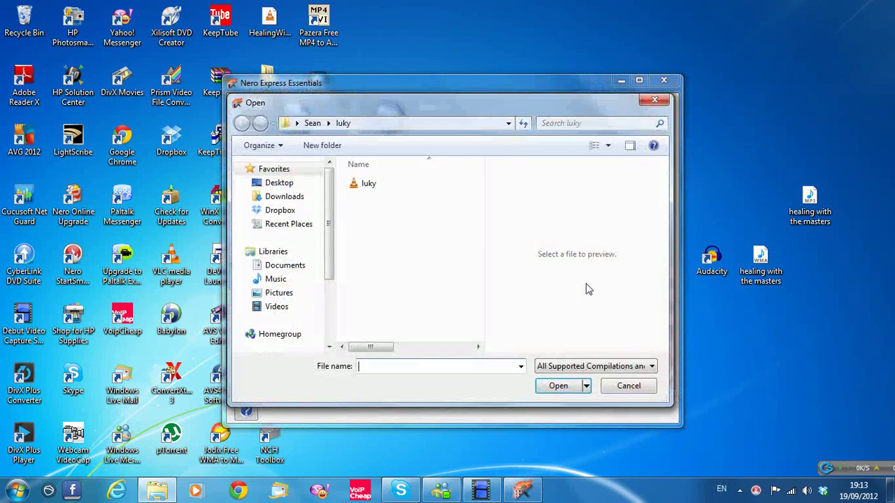
click(628, 386)
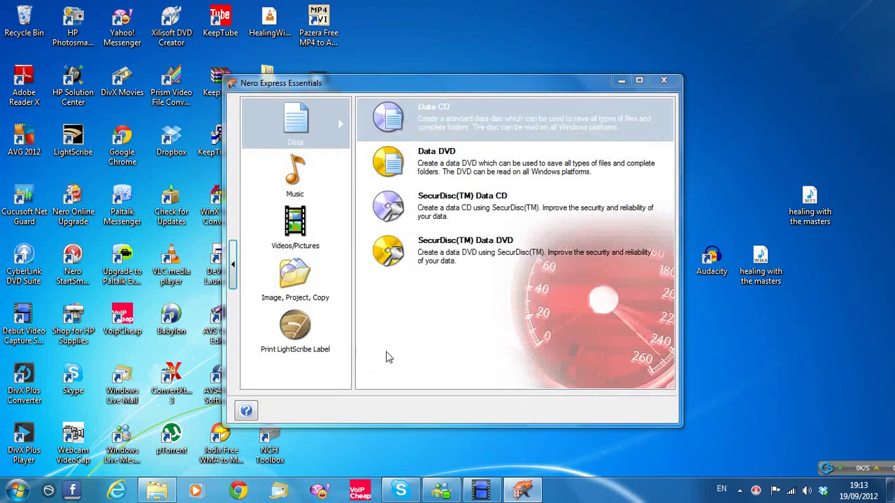
click(293, 281)
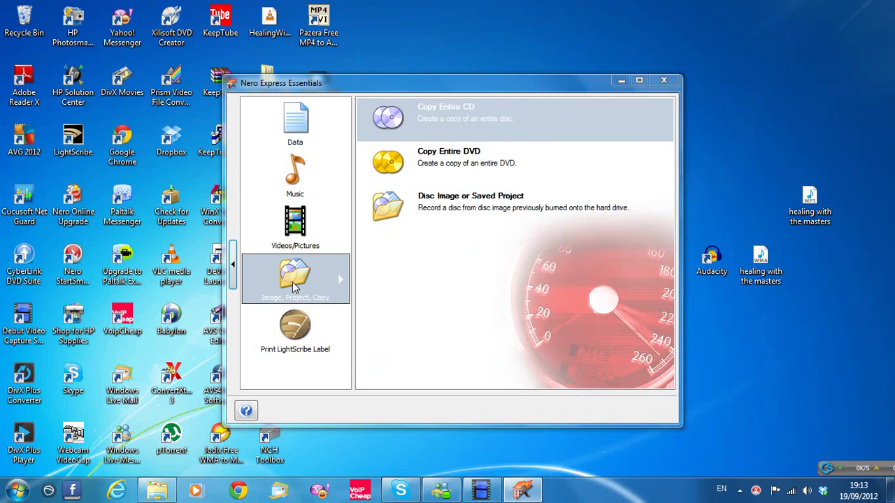
click(496, 209)
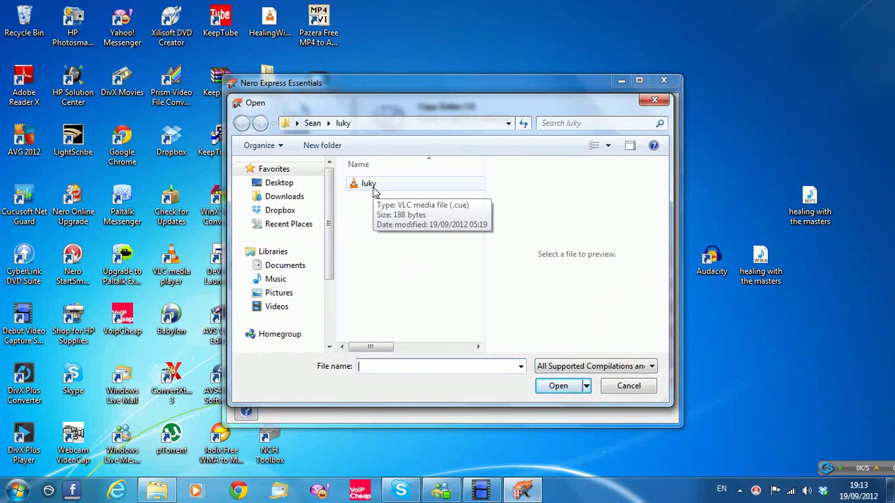
double_click(368, 184)
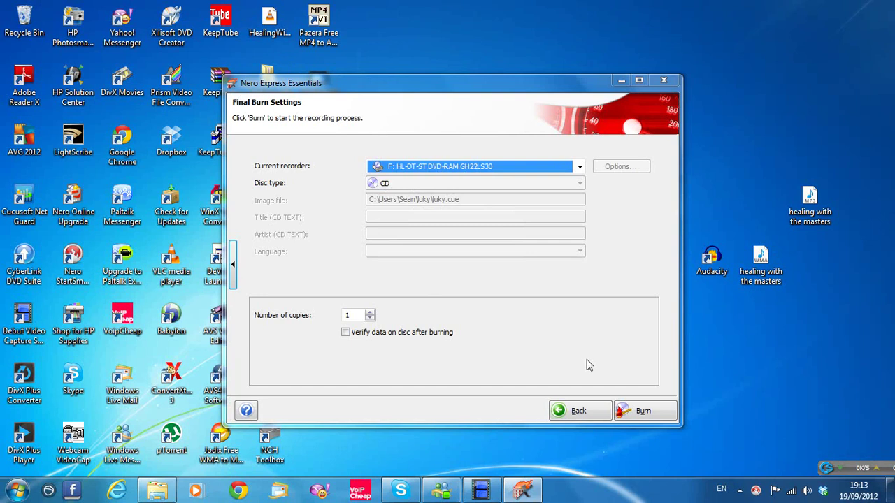
Step: Burn the luky image to CD at 4x until it completes successfully
click(644, 411)
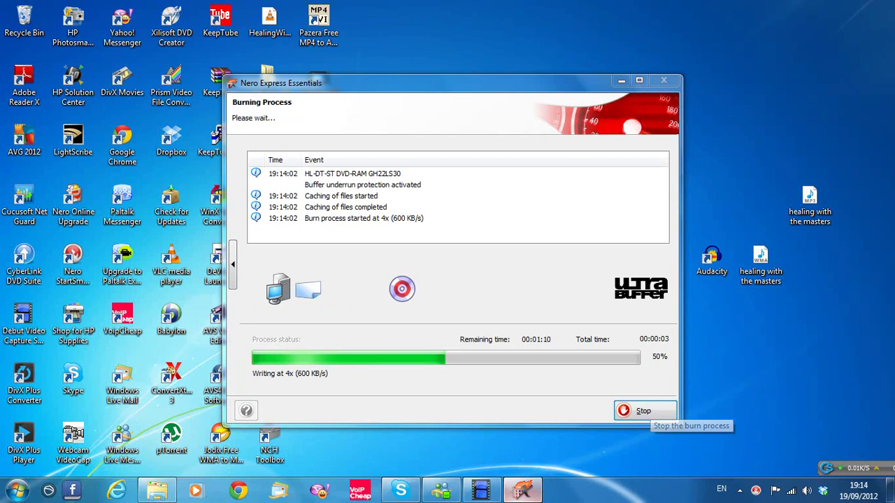
click(490, 493)
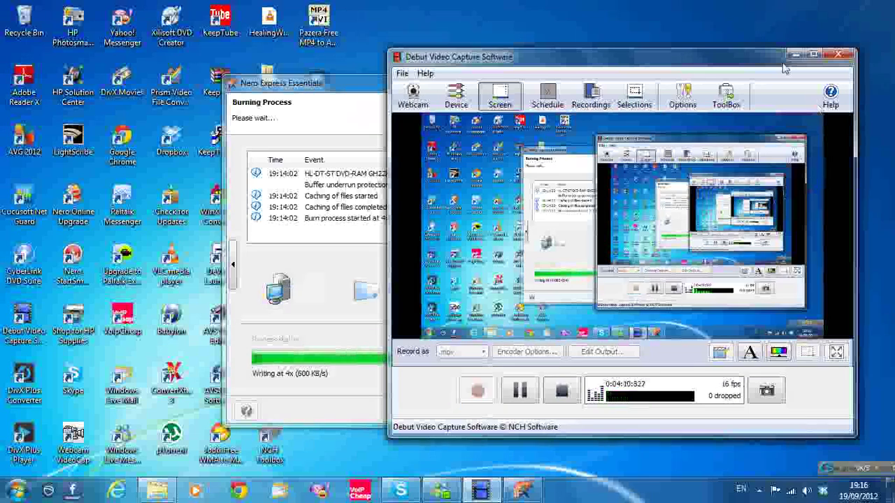
click(794, 55)
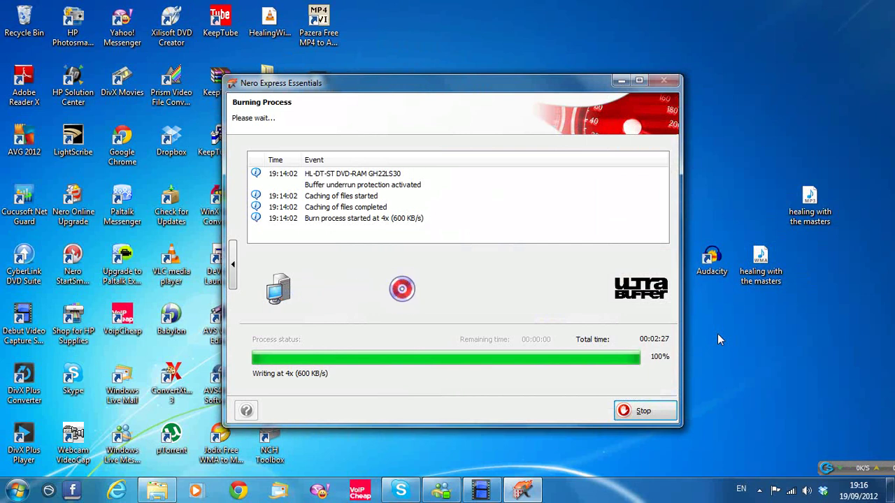
click(870, 418)
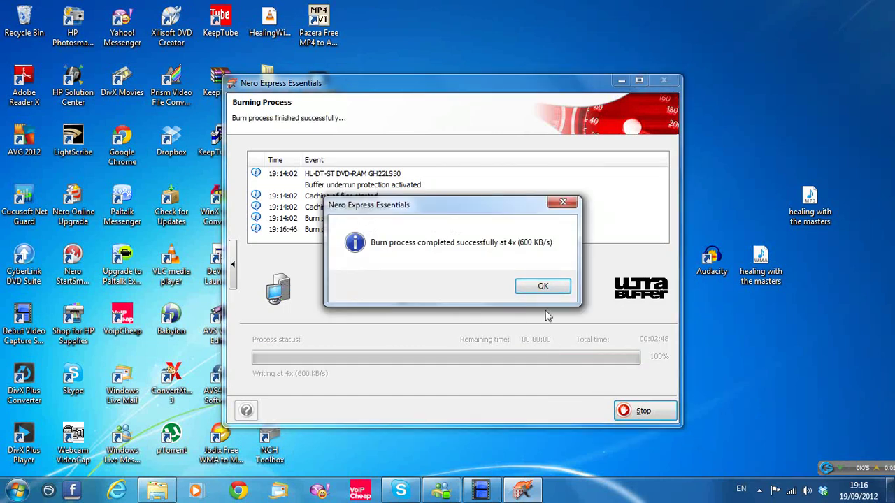
Step: Acknowledge the successful burn, close Nero Express, and minimize Nero StartSmart
click(543, 286)
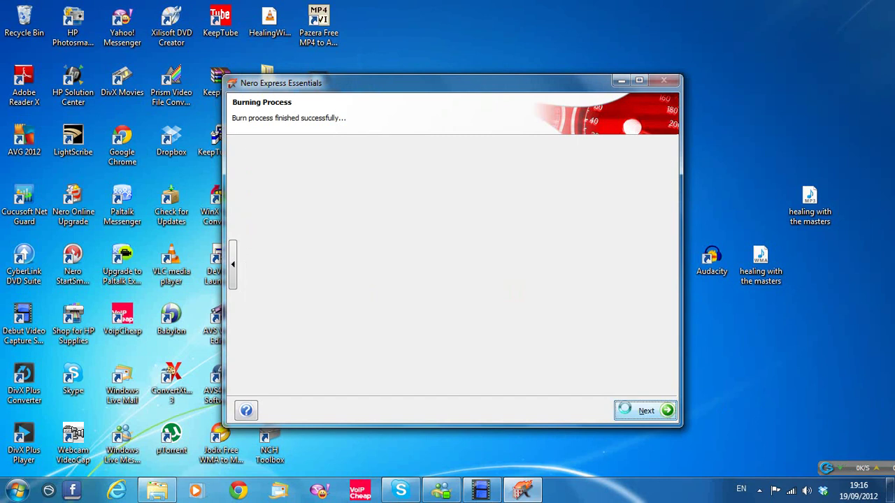
click(627, 411)
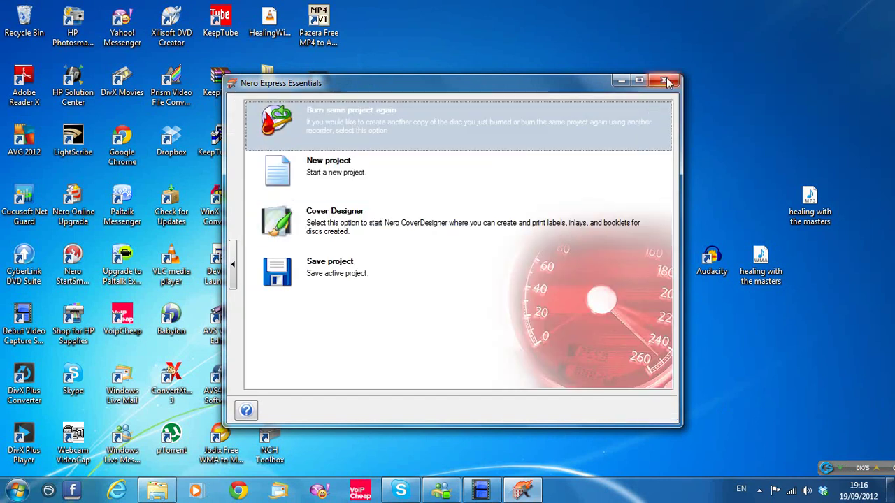
click(665, 81)
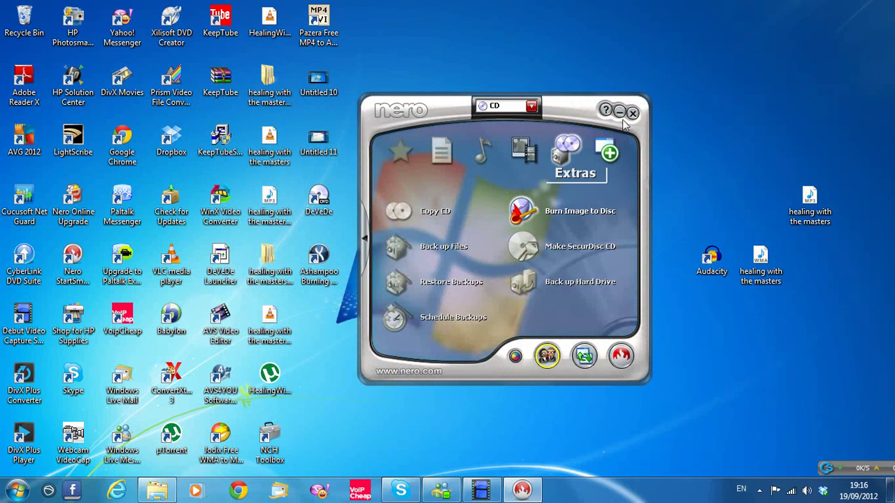
click(620, 113)
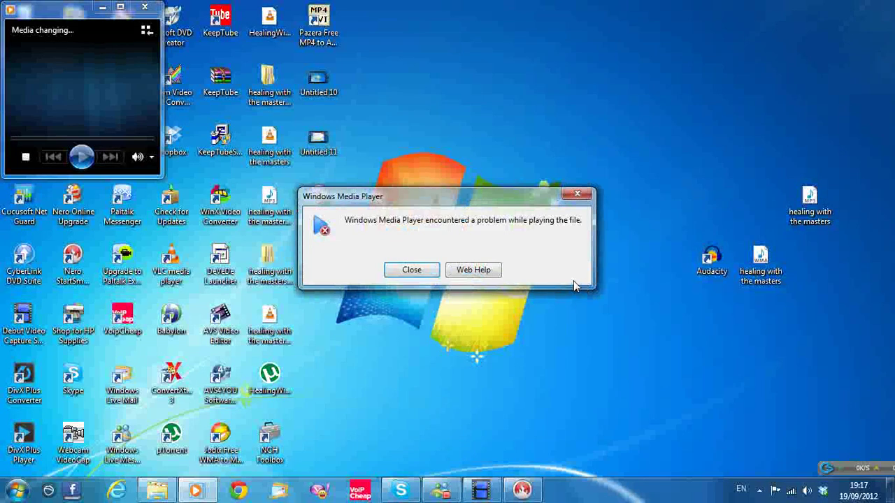
Step: Dismiss the Media Player error and bring up the VIDEOCD disc options in drive F:
click(412, 272)
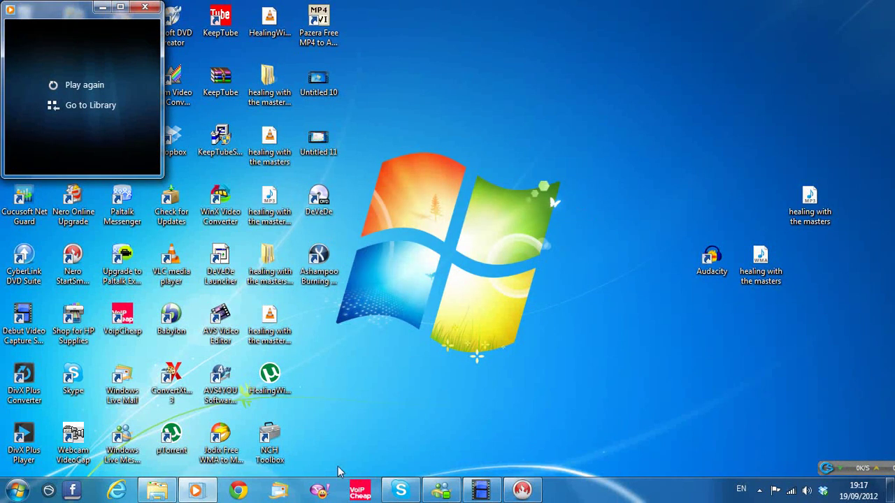
click(165, 492)
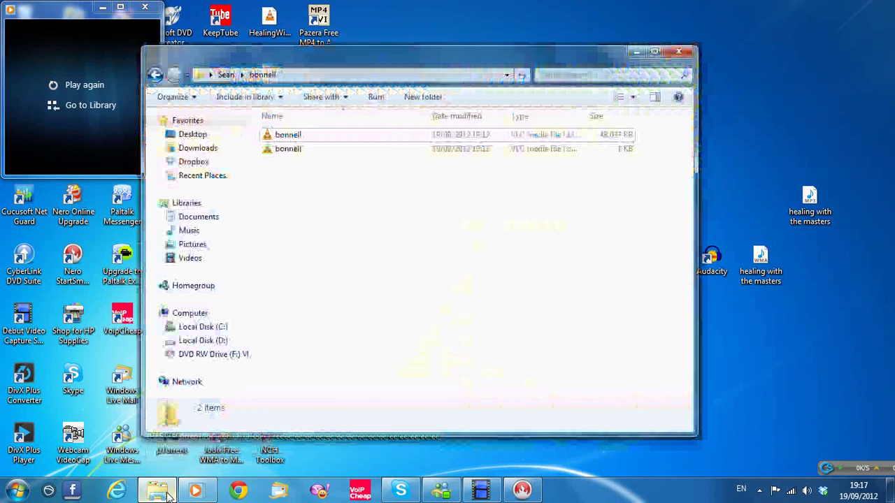
click(192, 314)
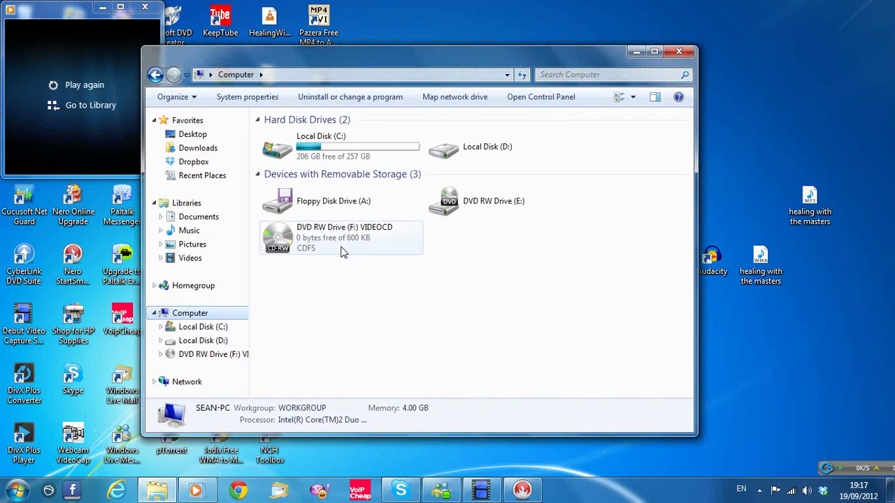
click(339, 247)
right_click(337, 217)
Step: Play the burned VCD in VLC through AutoPlay, then close VLC and Explorer
click(364, 252)
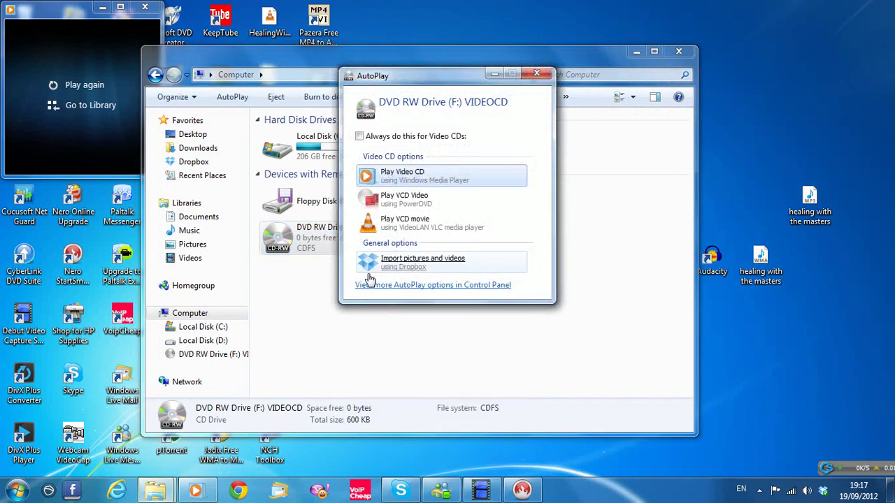
click(398, 229)
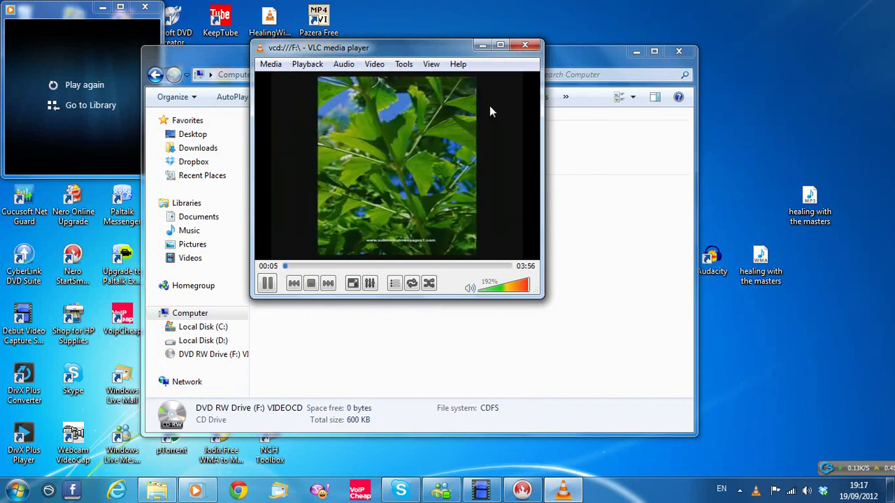
click(524, 45)
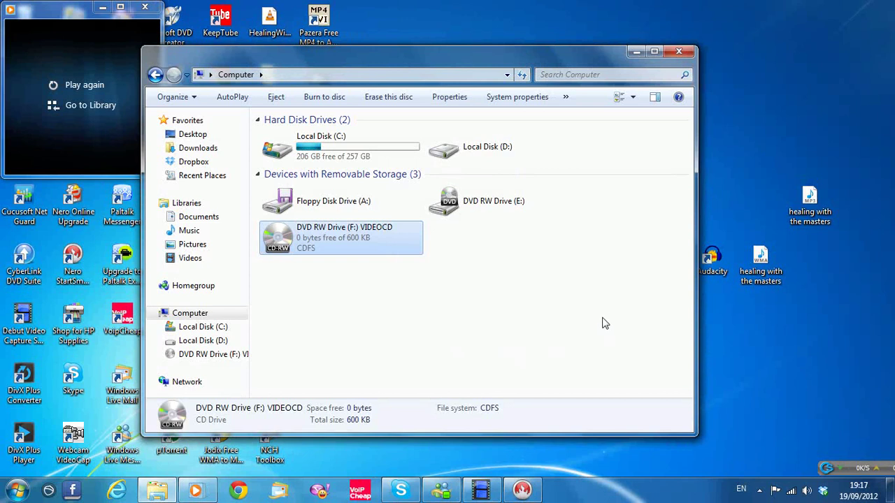
click(676, 53)
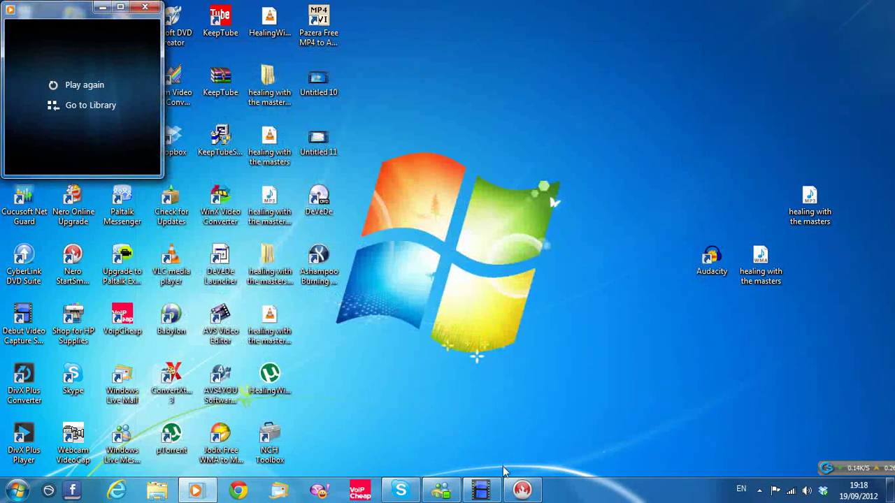
click(532, 441)
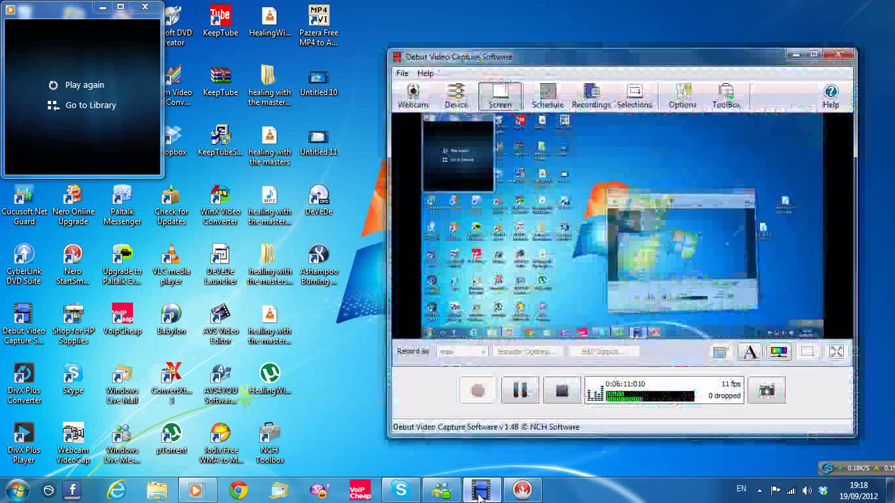